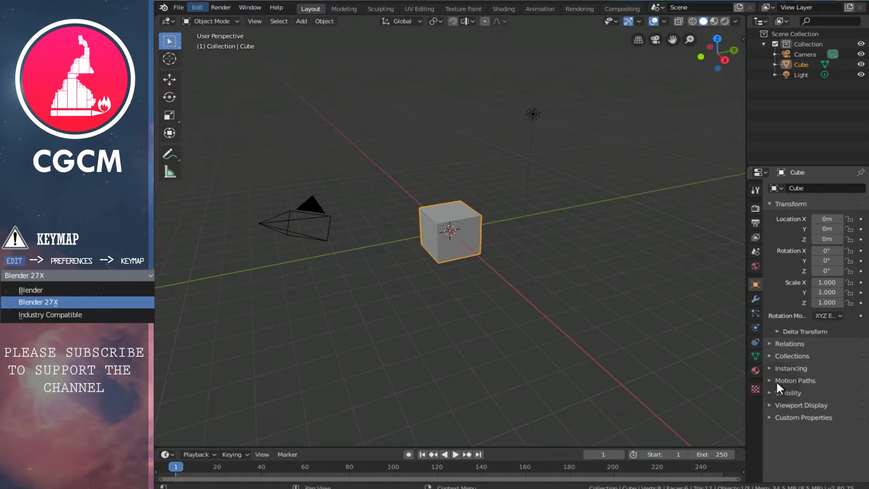
Add a Subdivision Surface modifier to the default cube, set its viewport subdivisions to 2 and apply it.
click(755, 298)
click(813, 187)
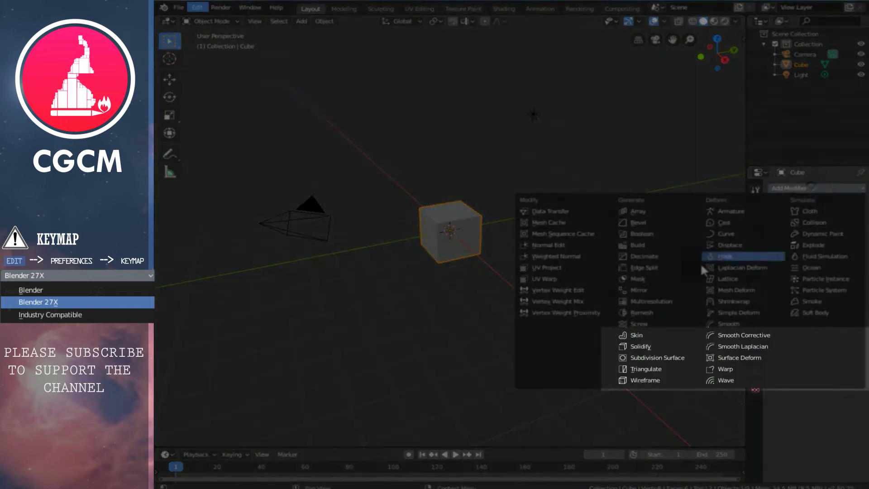
click(660, 354)
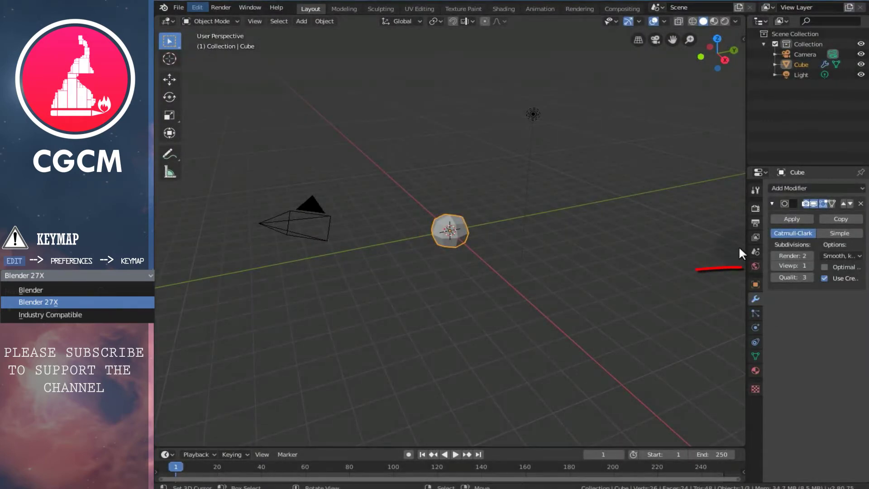
drag(745, 246, 722, 247)
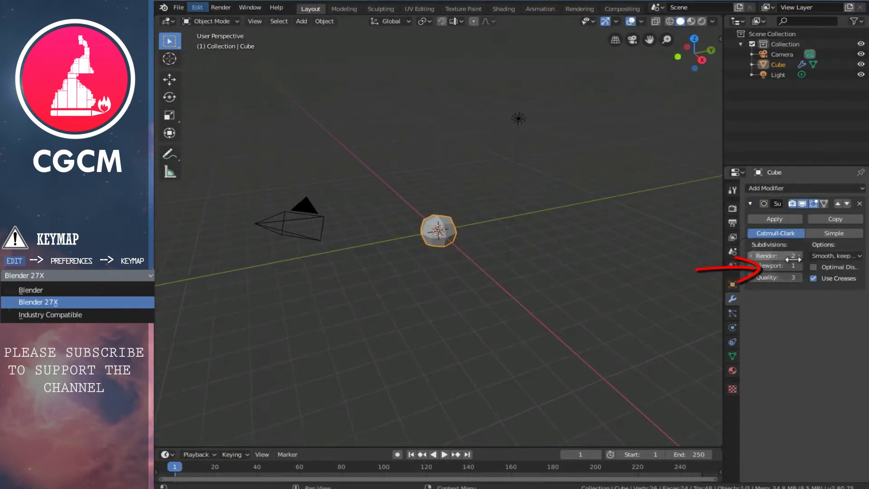
click(797, 265)
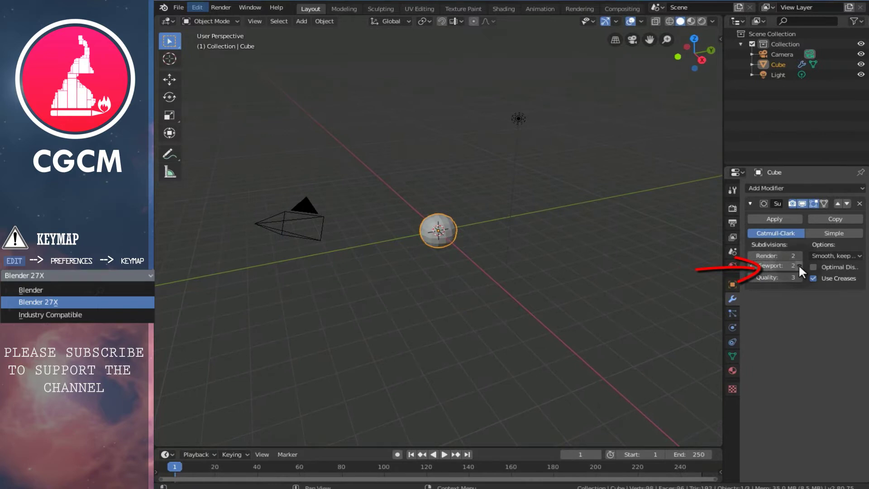
click(773, 217)
In Edit Mode, remove from the selection each corner vertex where only three faces meet, all around the sphere.
scroll(434, 230, up, 7)
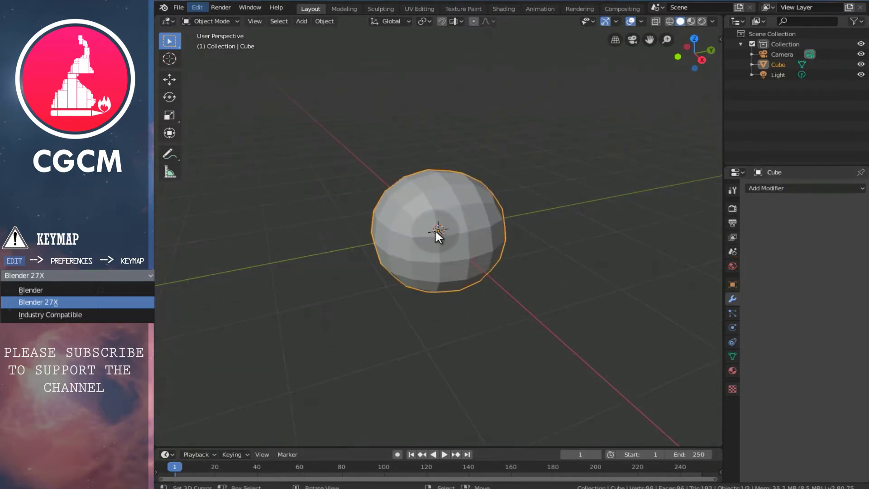
key(Tab)
middle_drag(448, 230, 485, 232)
scroll(463, 215, up, 2)
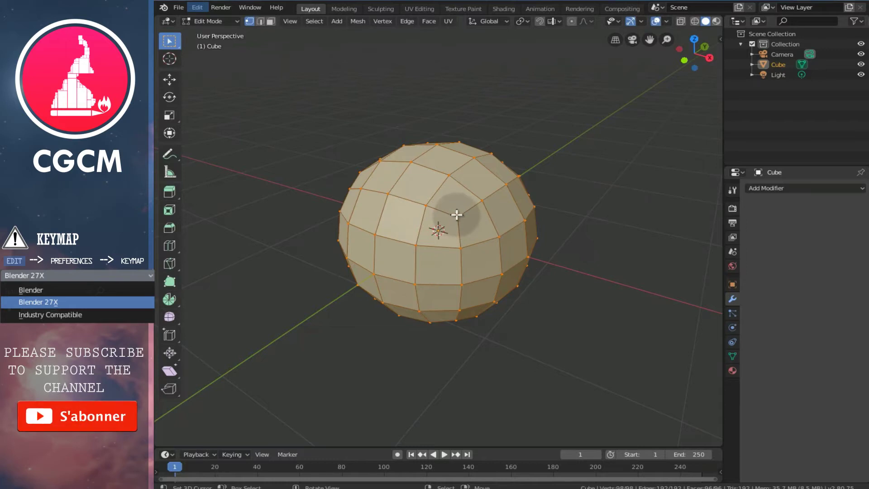
scroll(481, 216, up, 1)
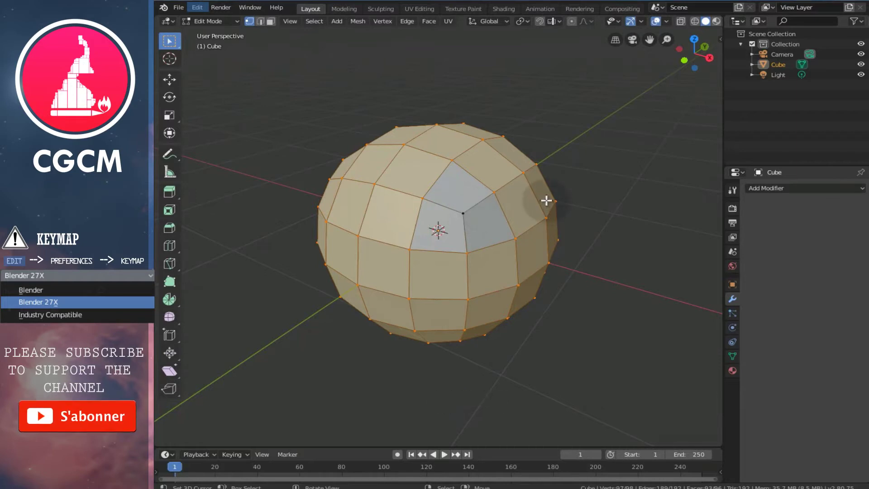
middle_drag(549, 206, 401, 228)
shift+right_click(412, 233)
shift+right_click(461, 226)
middle_drag(531, 291, 407, 287)
shift+right_click(480, 217)
middle_drag(482, 304, 474, 243)
shift+right_click(466, 267)
middle_drag(425, 293, 518, 267)
shift+right_click(415, 229)
middle_drag(386, 245, 492, 256)
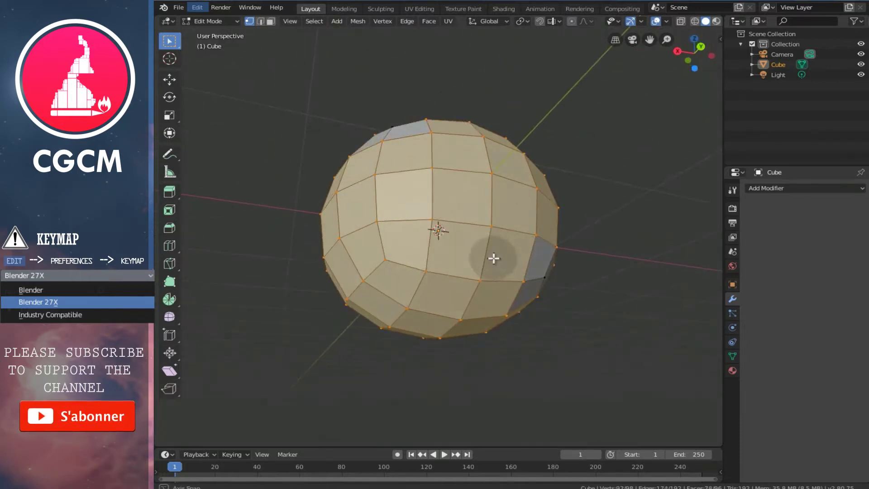
mouse_move(388, 259)
middle_down()
mouse_move(446, 274)
mouse_move(494, 269)
mouse_move(386, 273)
middle_up()
shift+right_click(396, 258)
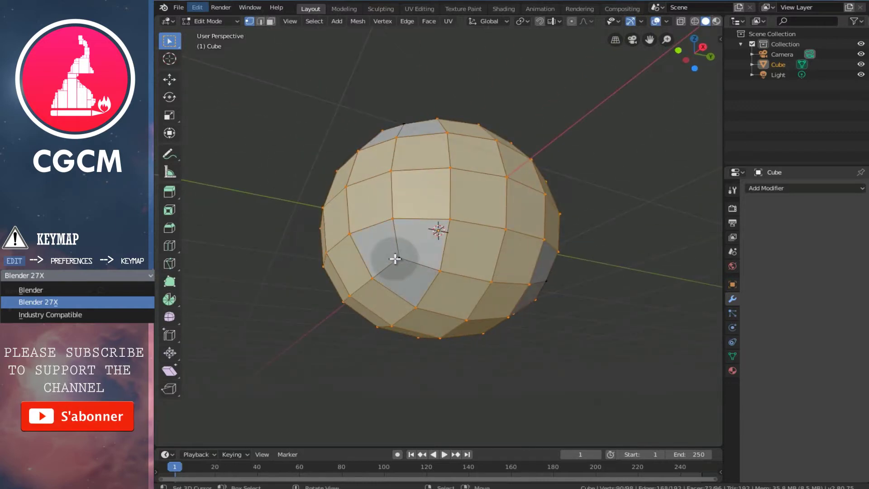
Bevel the selected vertices with a width of about 0.07 m to form small diamond-shaped faces.
scroll(394, 258, down, 1)
mouse_move(443, 264)
middle_down()
mouse_move(528, 271)
mouse_move(408, 267)
mouse_move(499, 270)
mouse_move(508, 351)
mouse_move(495, 374)
mouse_move(444, 274)
middle_up()
key(ctrl+shift+b)
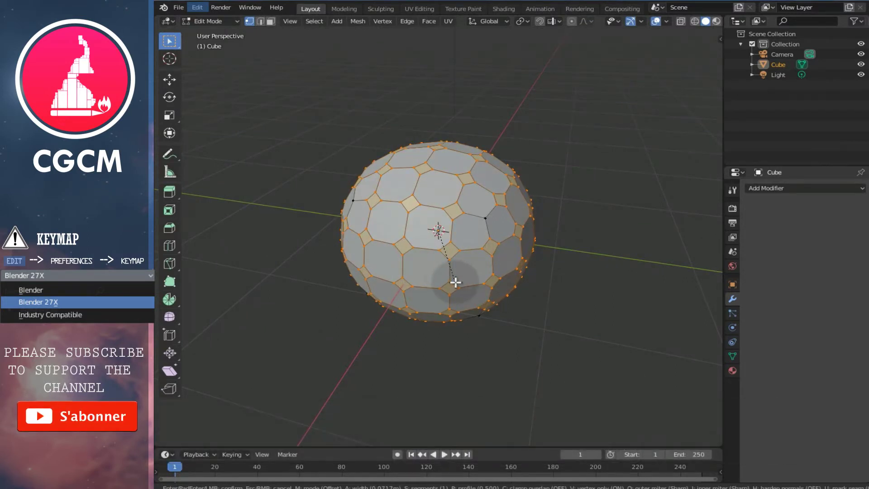
click(455, 282)
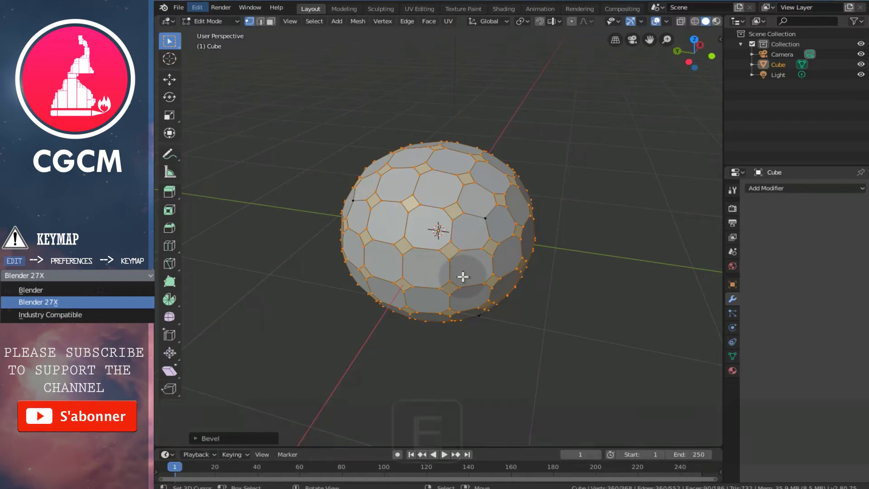
Extrude the small diamond faces and scale them outward from the sphere's centre by about 1.09.
key(e)
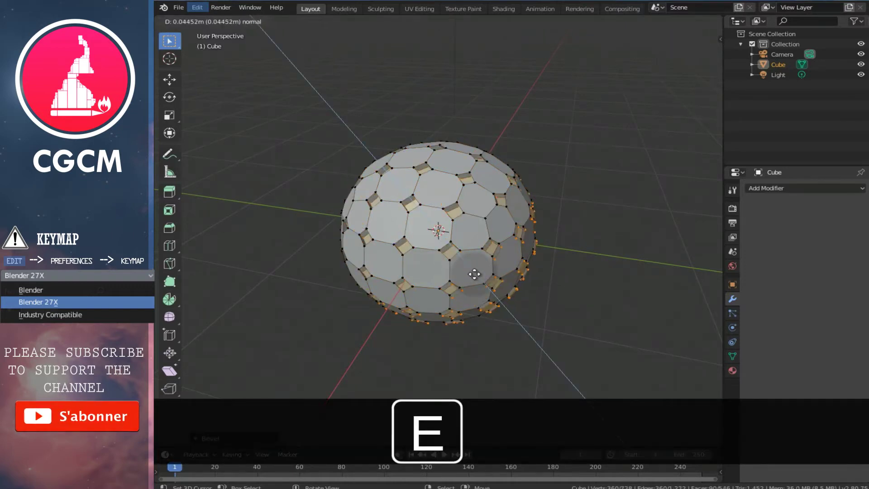
click(474, 273)
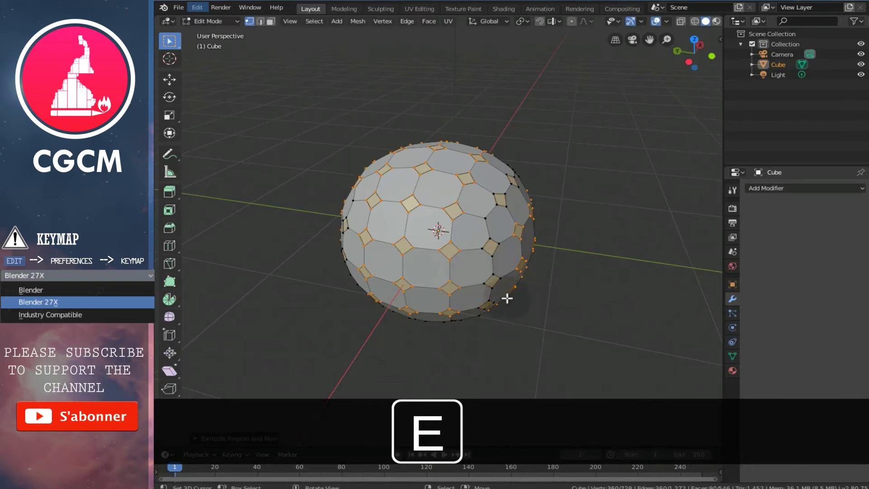
key(s)
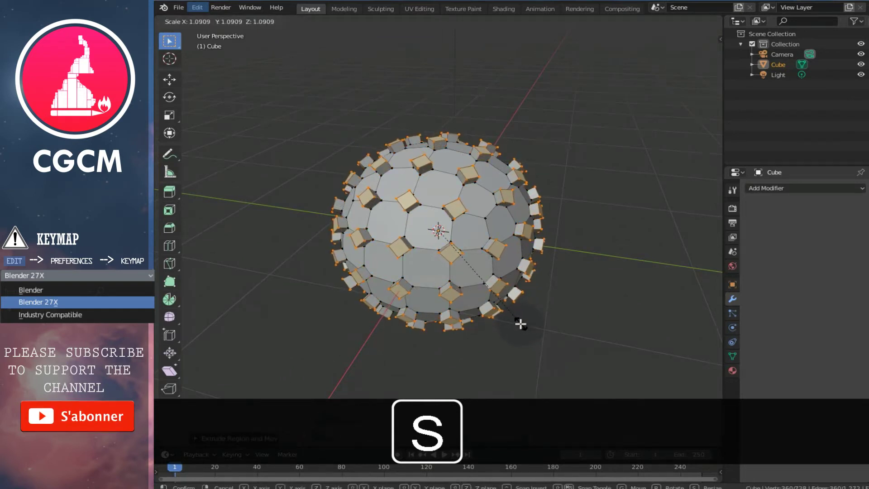
click(521, 324)
Extrude the spike tips again and scale them outward by about 1.085 to lengthen the spikes.
key(e)
click(555, 290)
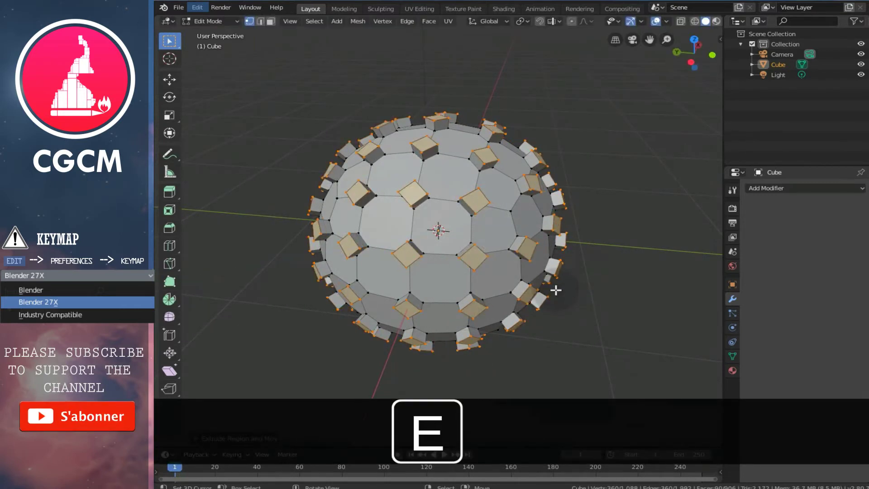
key(s)
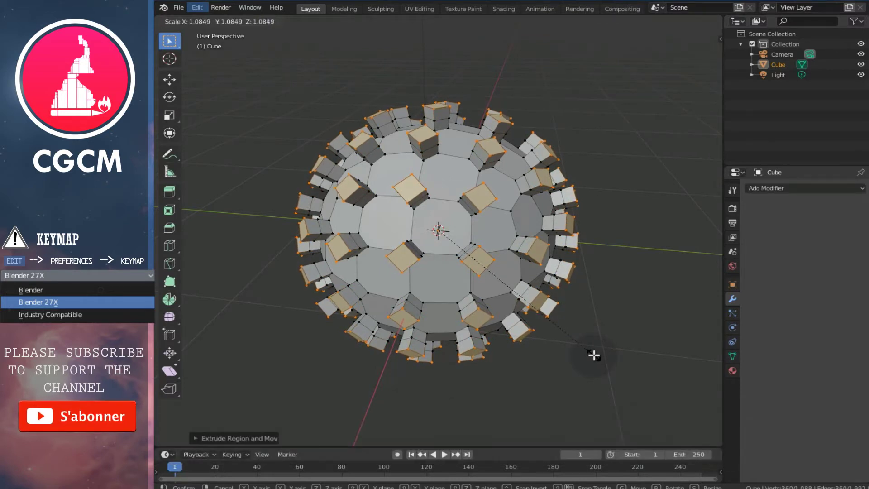
click(592, 353)
Set the pivot point to Individual Origins and scale up each spike tip by about 1.15.
middle_drag(510, 246, 535, 216)
scroll(535, 216, up, 1)
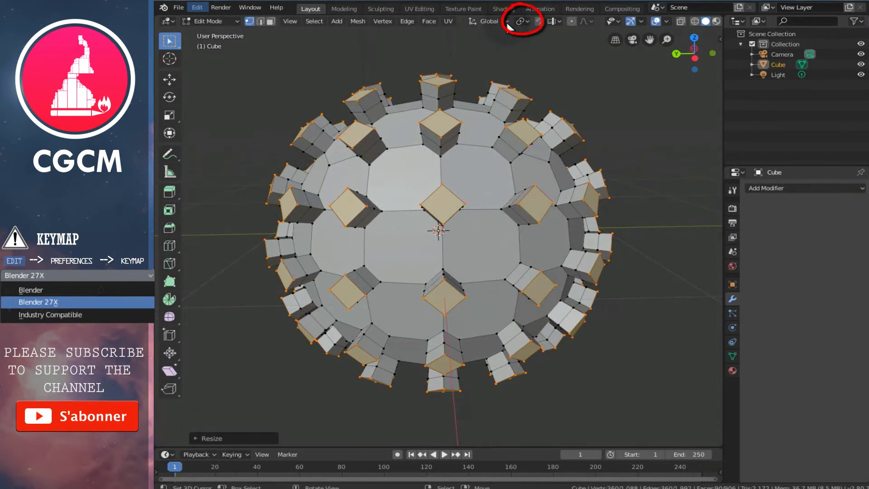
click(523, 21)
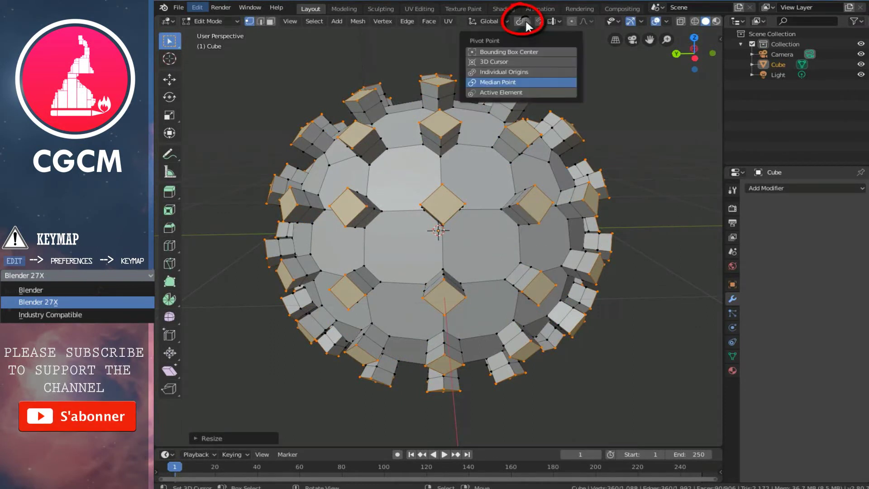
click(506, 72)
key(s)
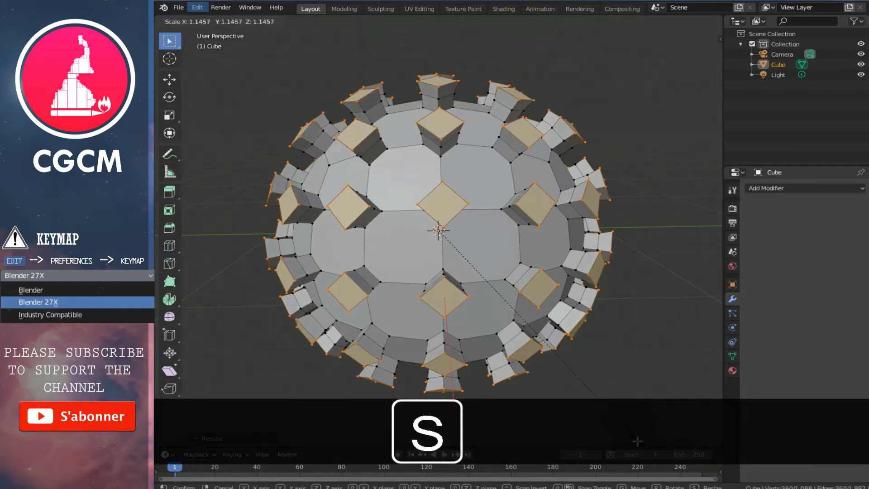
click(641, 20)
Extrude the spike tips about 0.06 m along their normals and scale each one up by about 1.16.
key(e)
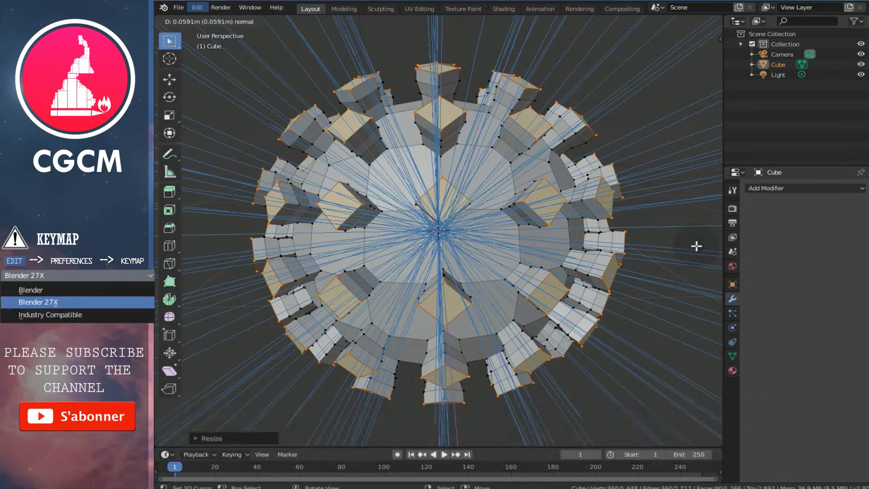
click(696, 245)
key(s)
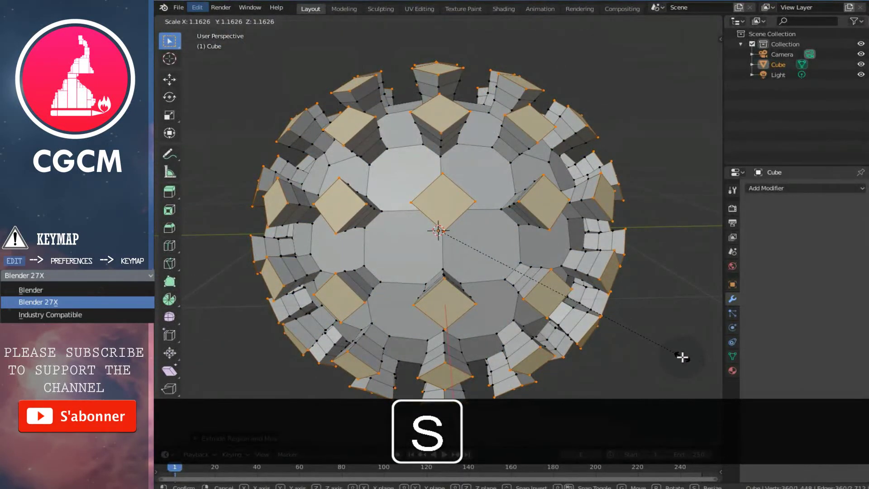
click(682, 355)
middle_drag(540, 228, 563, 207)
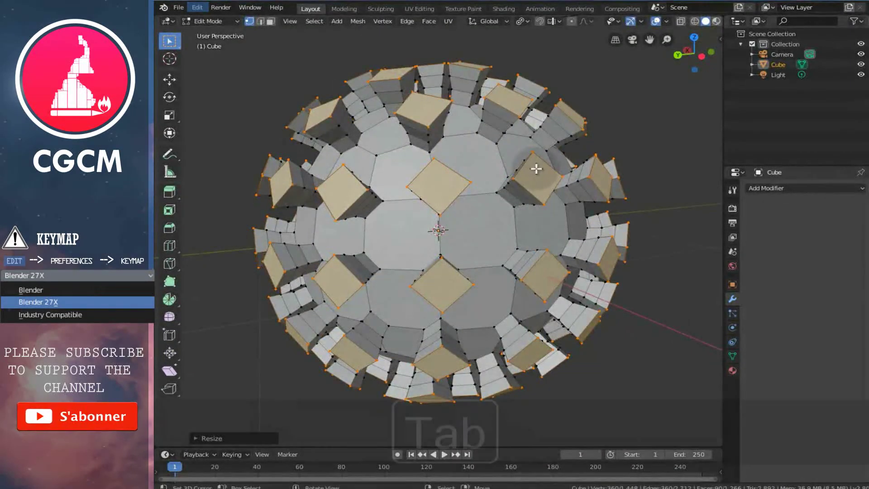
In Object Mode, add a Subdivision Surface modifier with 2 viewport subdivisions and shade the spiked sphere smooth.
key(Tab)
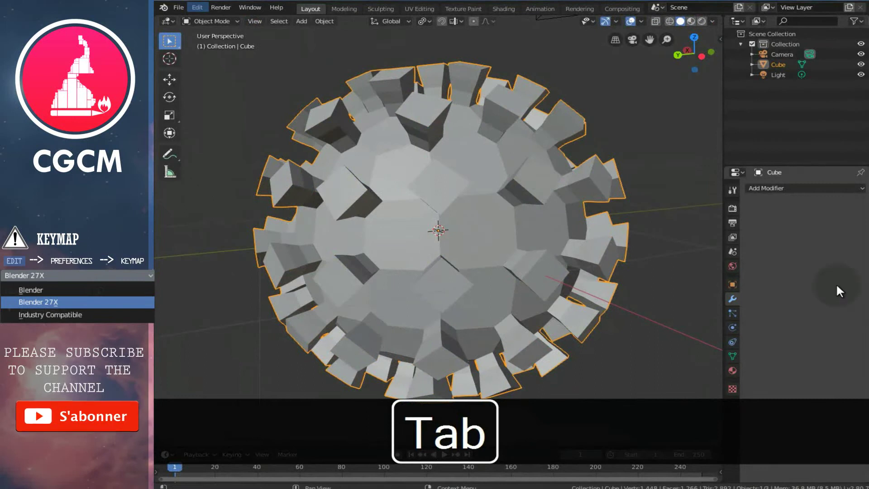
click(799, 187)
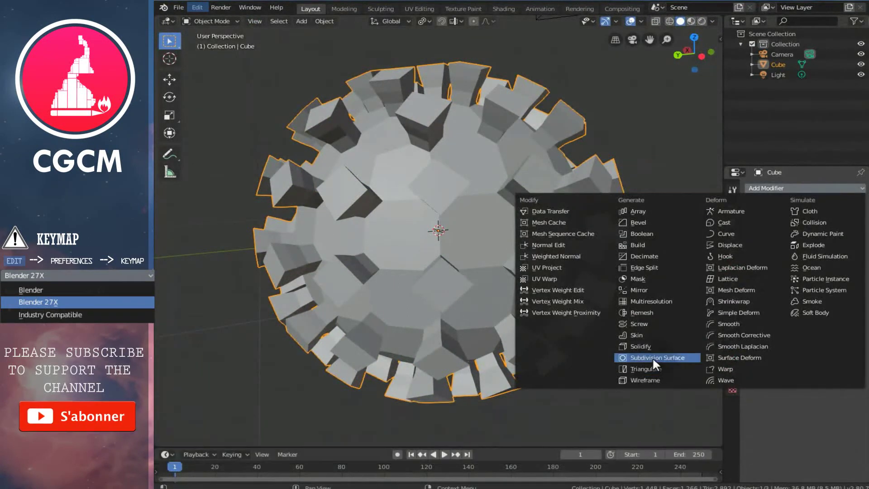
click(653, 356)
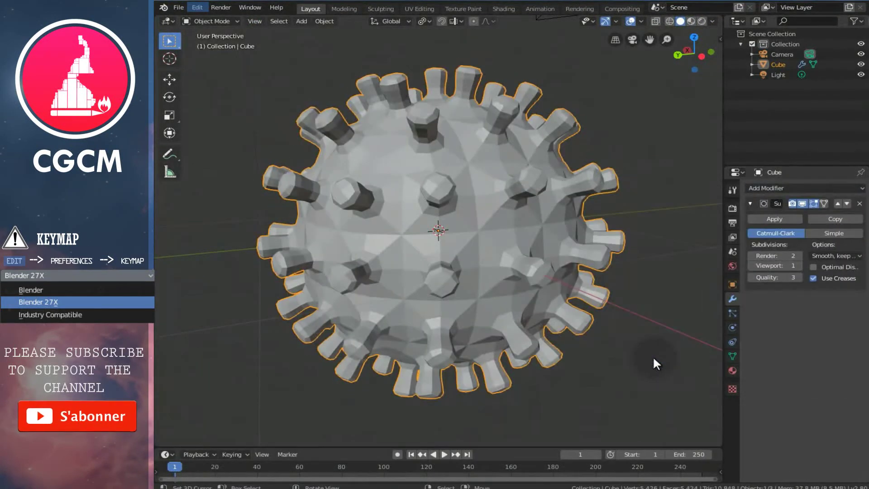
click(798, 266)
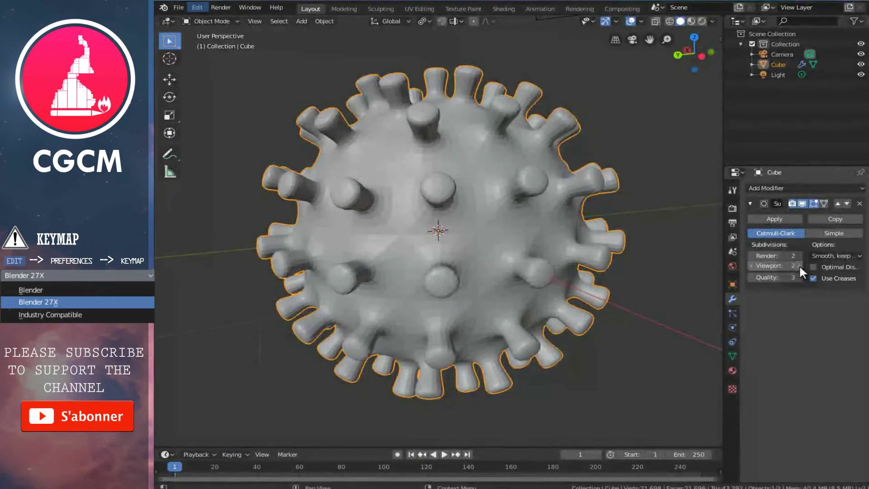
key(w)
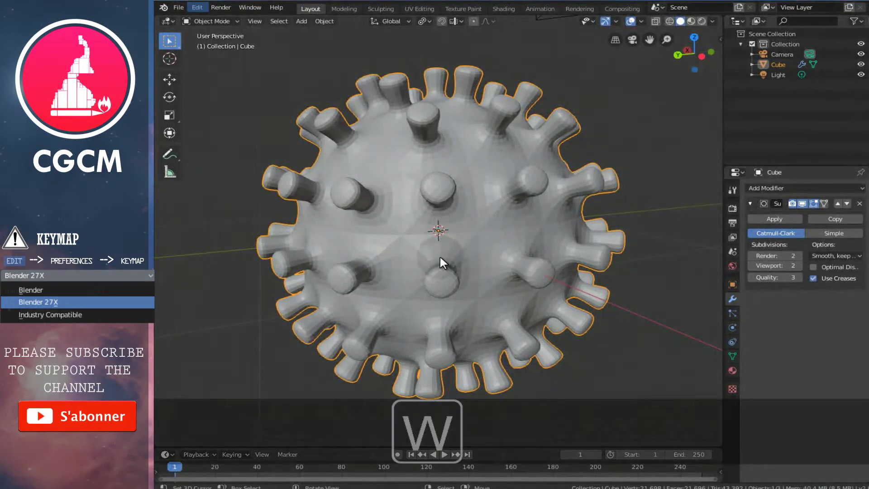
click(440, 255)
mouse_move(497, 237)
middle_down()
mouse_move(535, 243)
mouse_move(497, 245)
middle_up()
In Edit Mode, widen the selected spike tips by scaling them by about 1.54.
key(Tab)
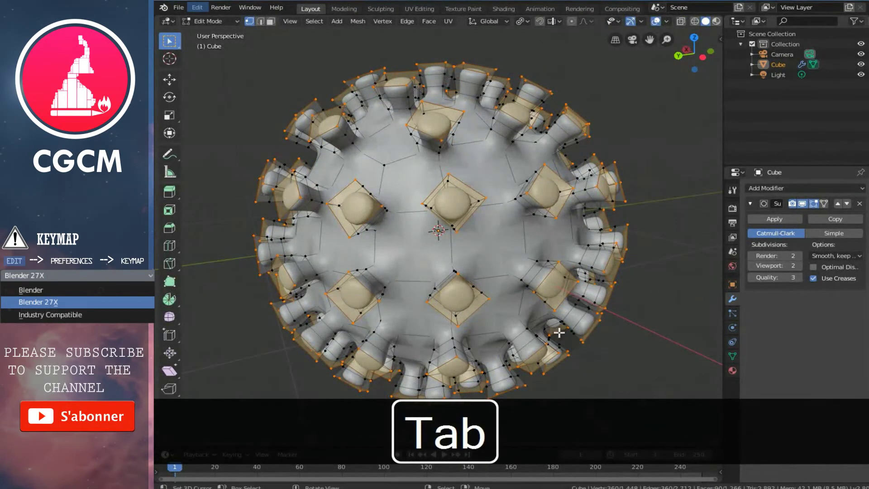
key(s)
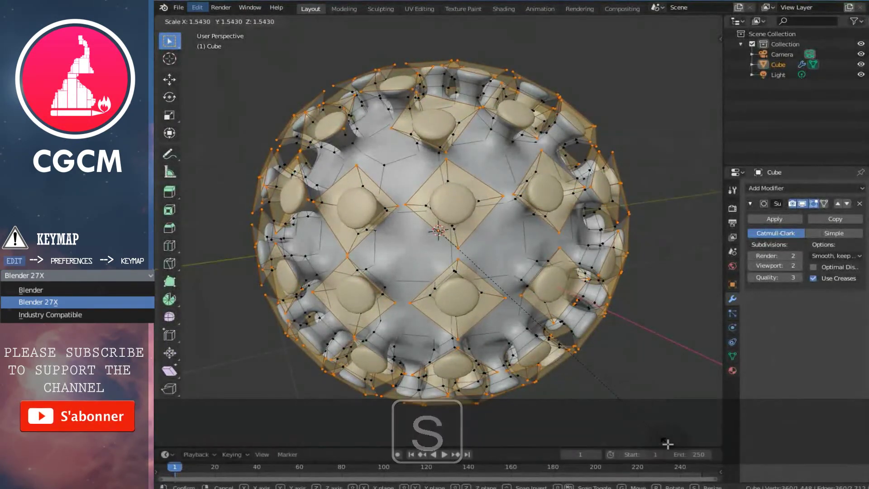
click(667, 443)
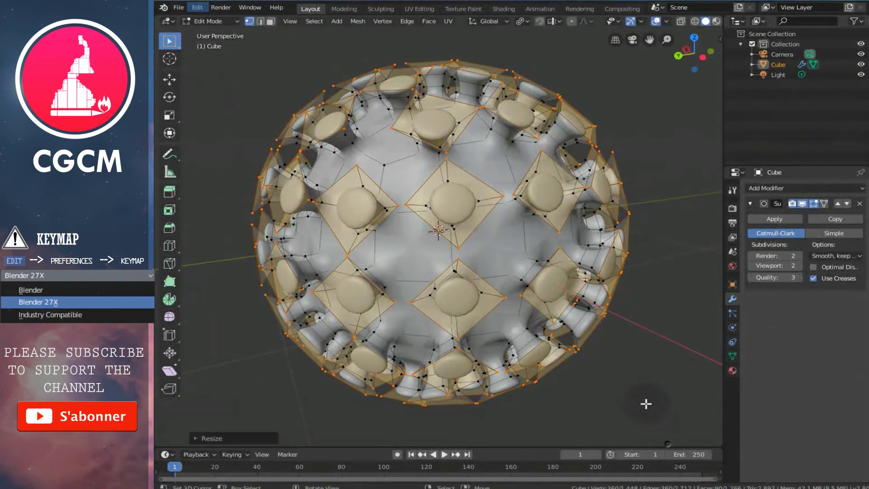
Delete the selected spike-tip faces to leave the spikes open-ended.
key(x)
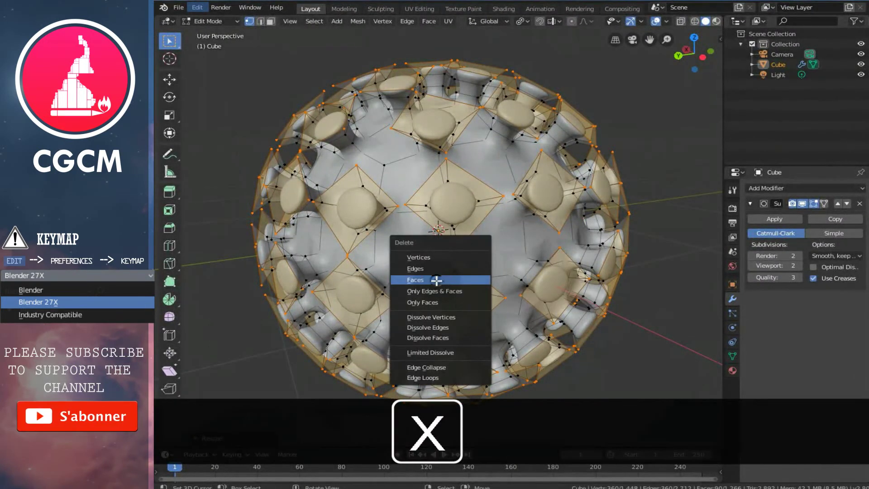
click(436, 280)
middle_drag(497, 287, 578, 251)
Back in Object Mode, lower the Subdivision Surface modifier's viewport subdivisions to 1 and apply it.
key(Tab)
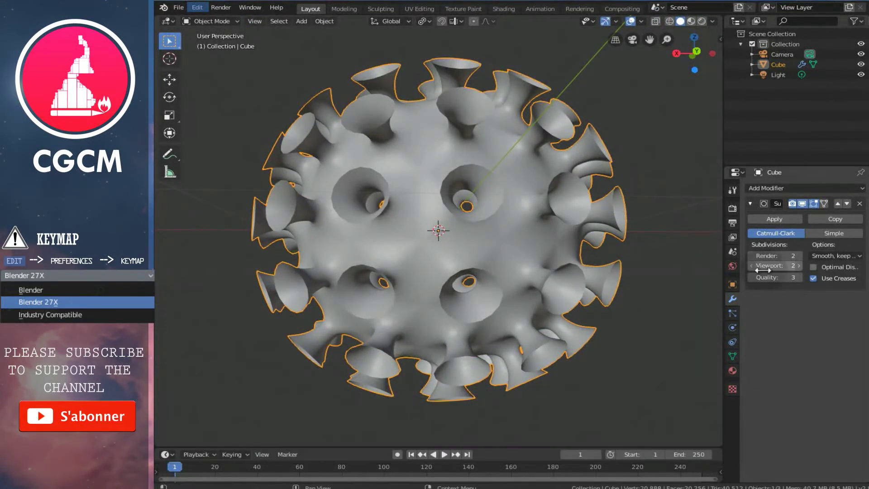
drag(722, 270, 695, 270)
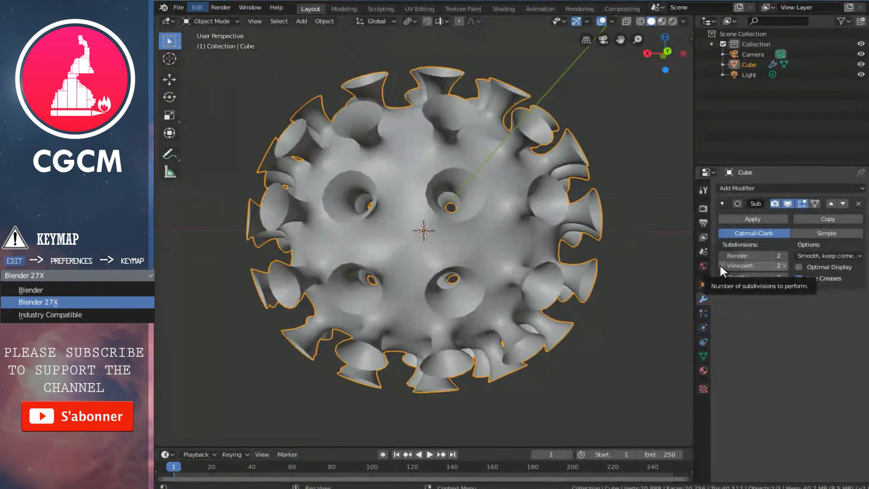
click(721, 266)
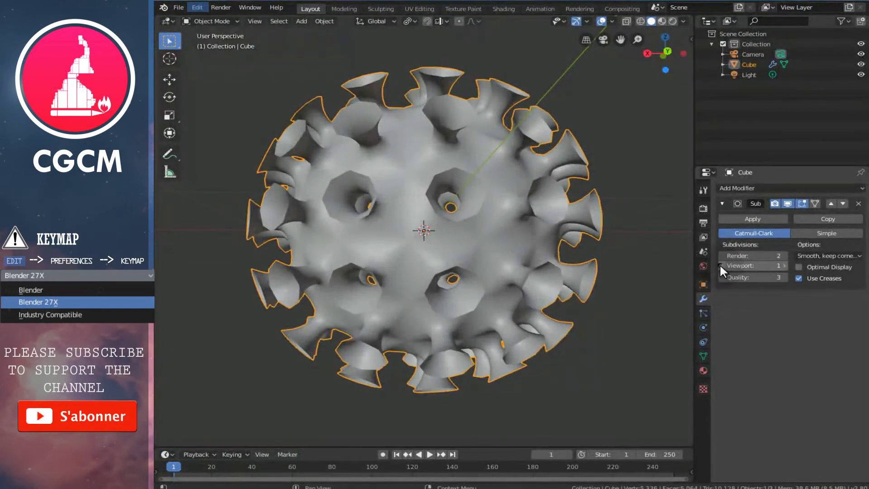
click(752, 218)
Add a new Subdivision Surface modifier to the spiked sphere and set its viewport subdivisions to 2.
click(742, 187)
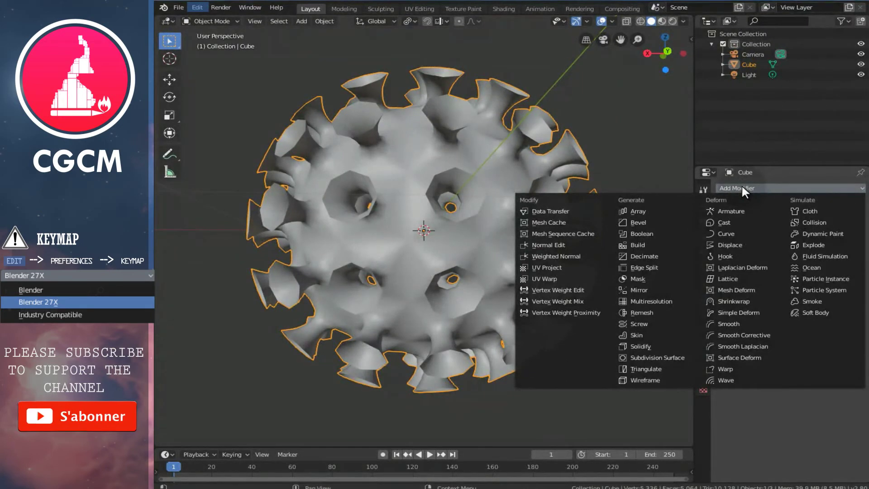
click(672, 356)
click(783, 266)
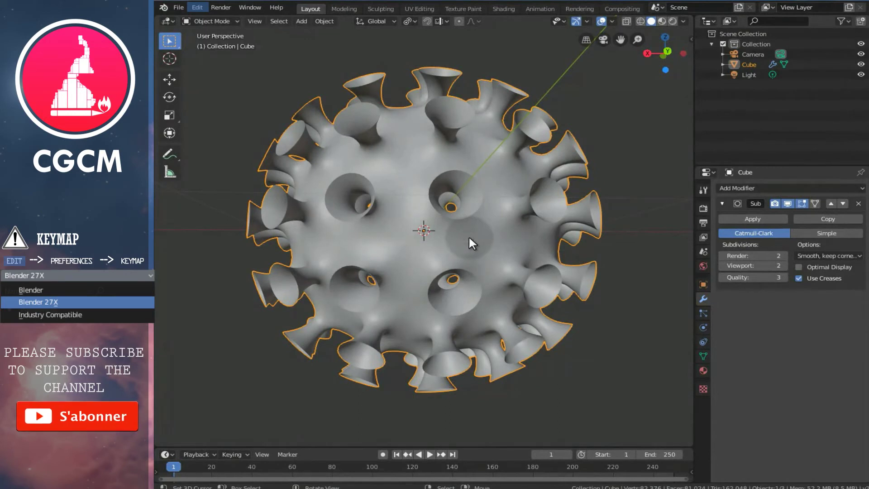
Examine the subdivided sphere and its mesh density around the open spikes in Edit Mode, then return to Object Mode.
middle_drag(487, 219, 503, 220)
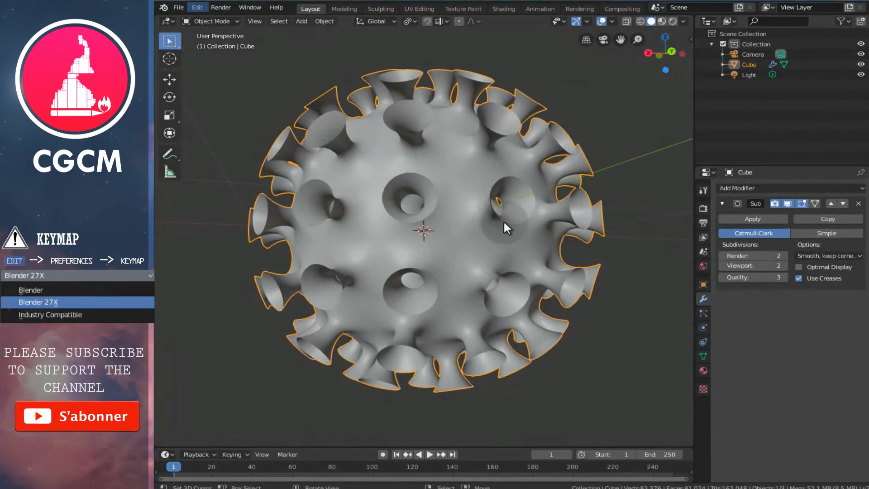
key(Tab)
middle_drag(512, 262, 553, 260)
middle_drag(437, 197, 475, 261)
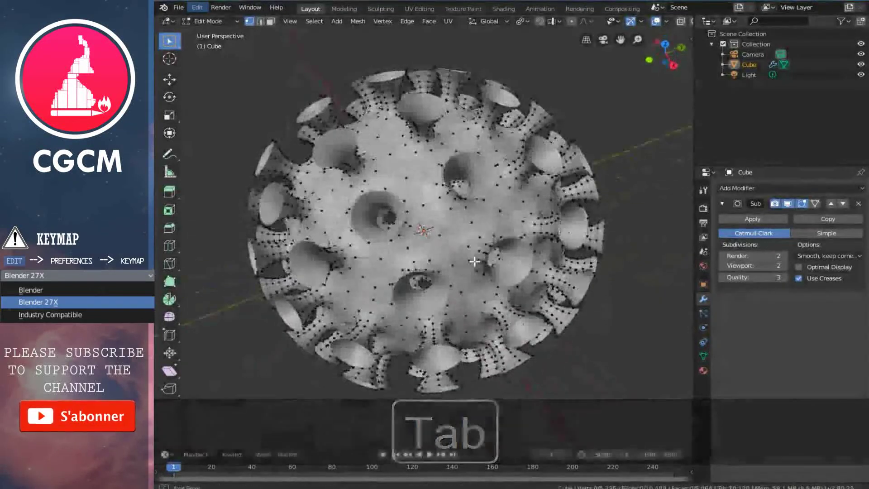
scroll(481, 273, up, 1)
middle_drag(490, 302, 464, 234)
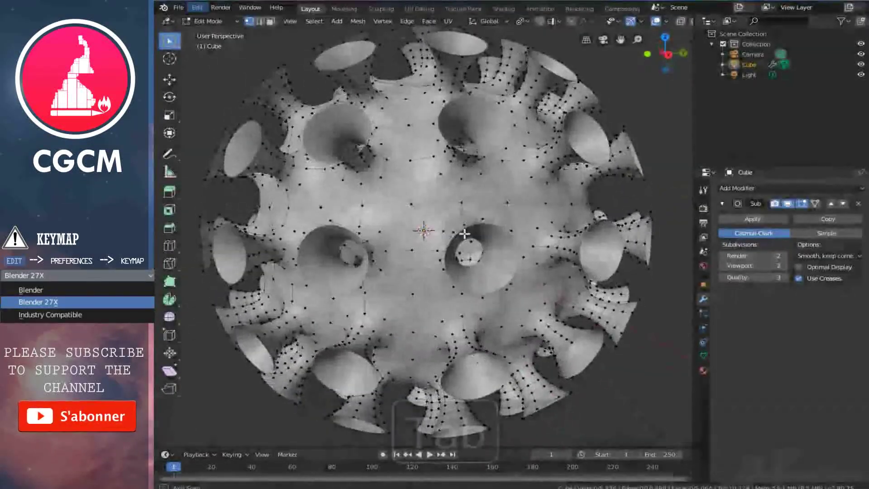
key(Tab)
middle_drag(523, 245, 482, 244)
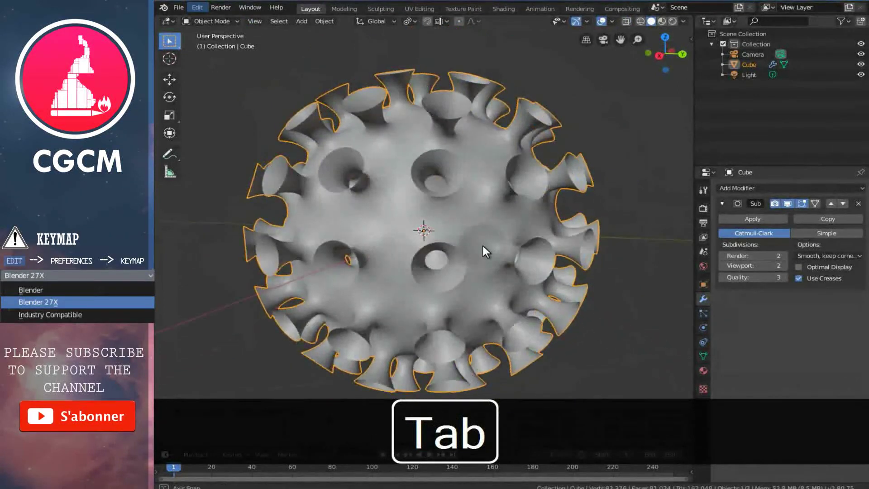
Add a Solidify modifier with a thickness of 0.026 m and place it above the Subdivision Surface modifier.
click(722, 203)
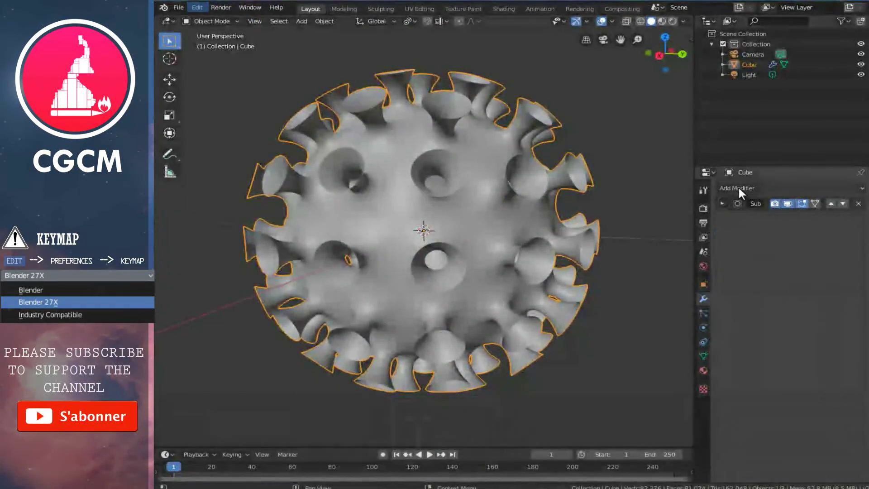
click(738, 188)
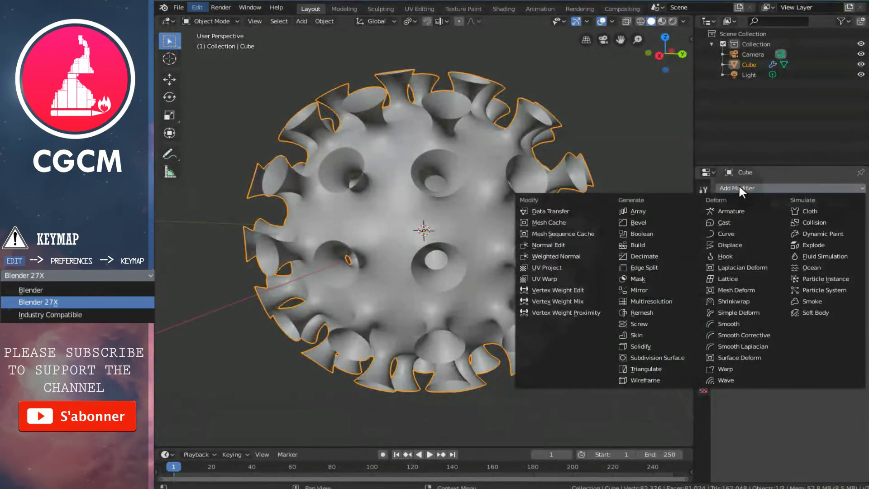
click(651, 344)
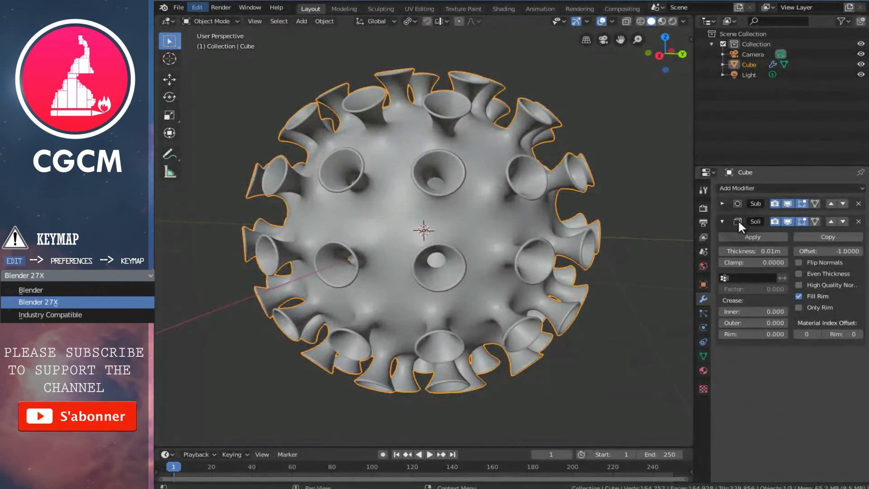
drag(738, 253, 767, 258)
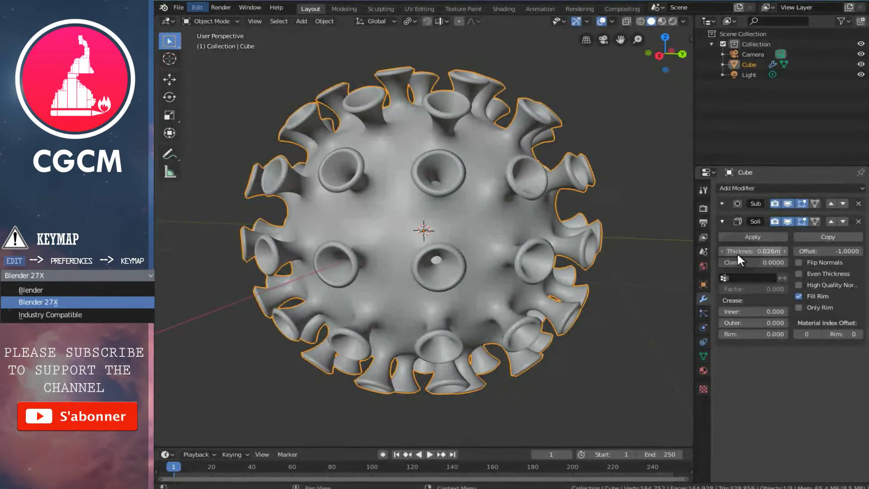
click(721, 221)
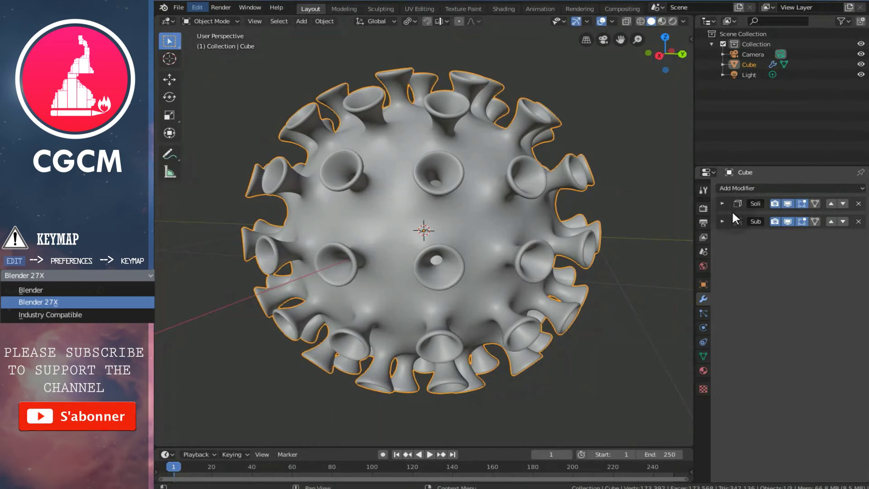
Deselect the sphere and examine its thickened, flared spikes from several angles.
middle_drag(514, 220, 536, 202)
key(a)
middle_drag(446, 182, 386, 221)
middle_drag(519, 240, 489, 239)
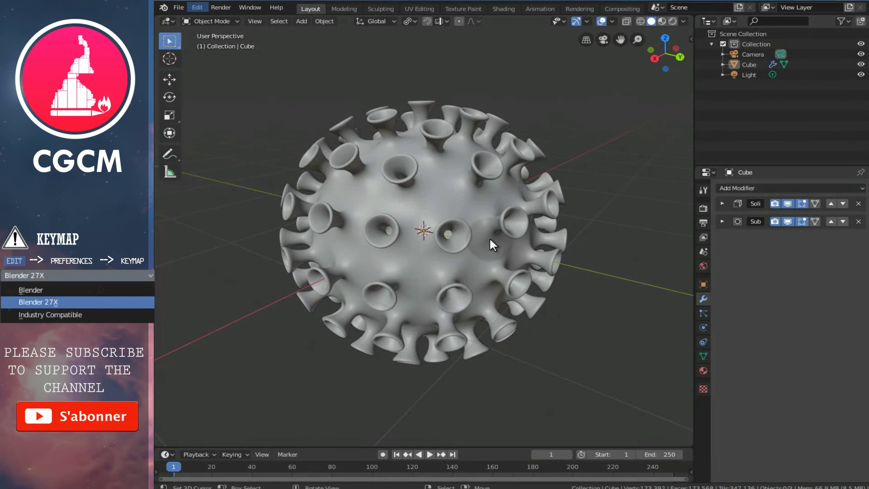
middle_drag(501, 294, 481, 244)
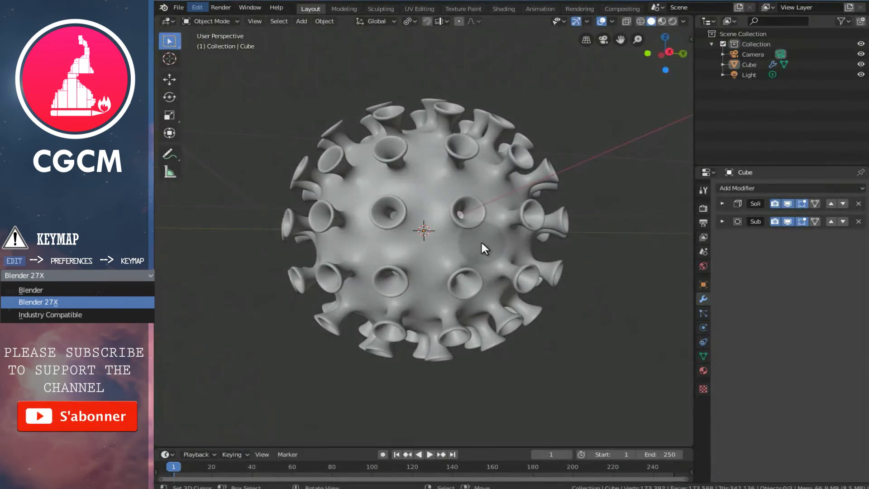